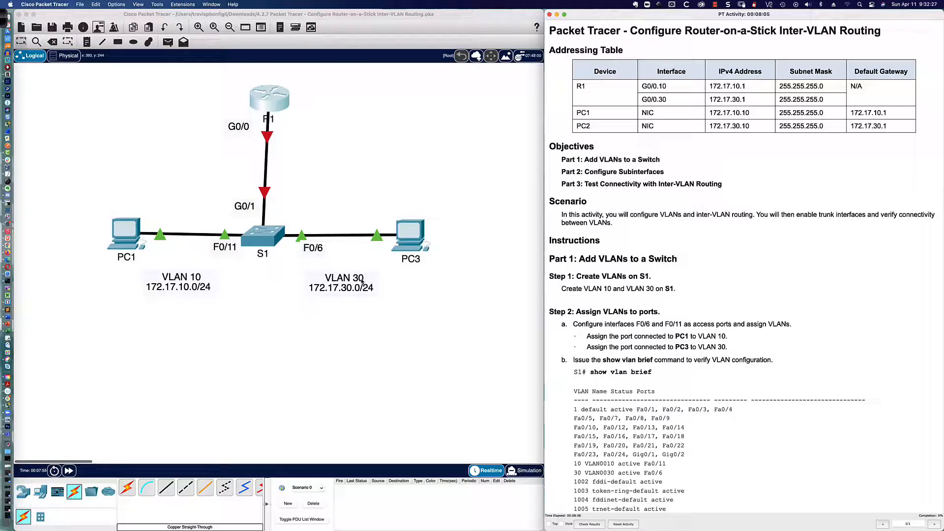
- Open router R1's command line and fit its window across the area beneath the topology
{"action": "scroll", "coordinate": [353, 128], "scroll_direction": "down", "scroll_amount": 1}
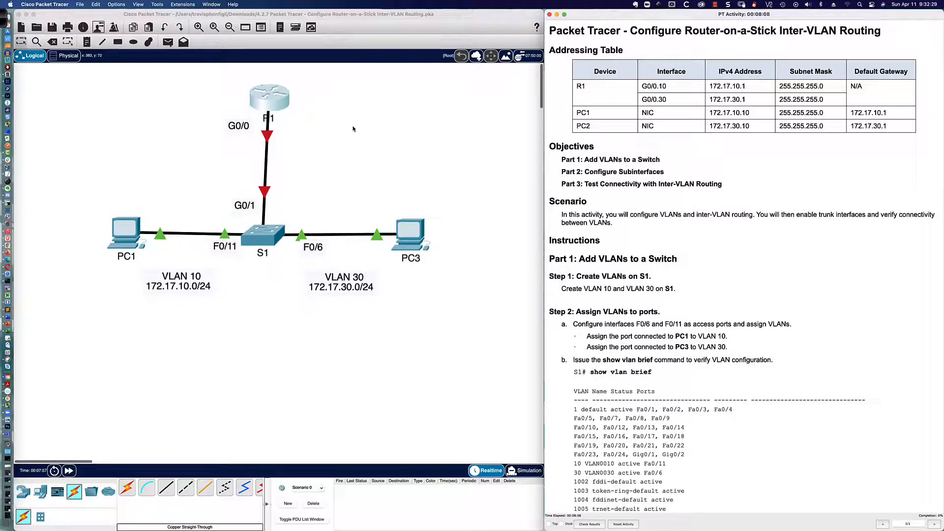
{"action": "scroll", "coordinate": [353, 129], "scroll_direction": "down", "scroll_amount": 1}
{"action": "left_click", "coordinate": [283, 88]}
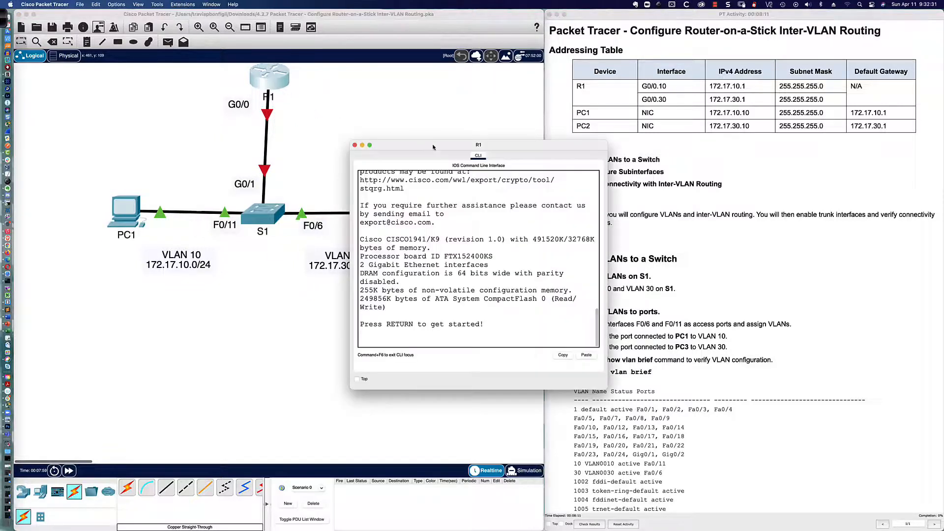
{"action": "left_click_drag", "start_coordinate": [433, 147], "coordinate": [96, 316]}
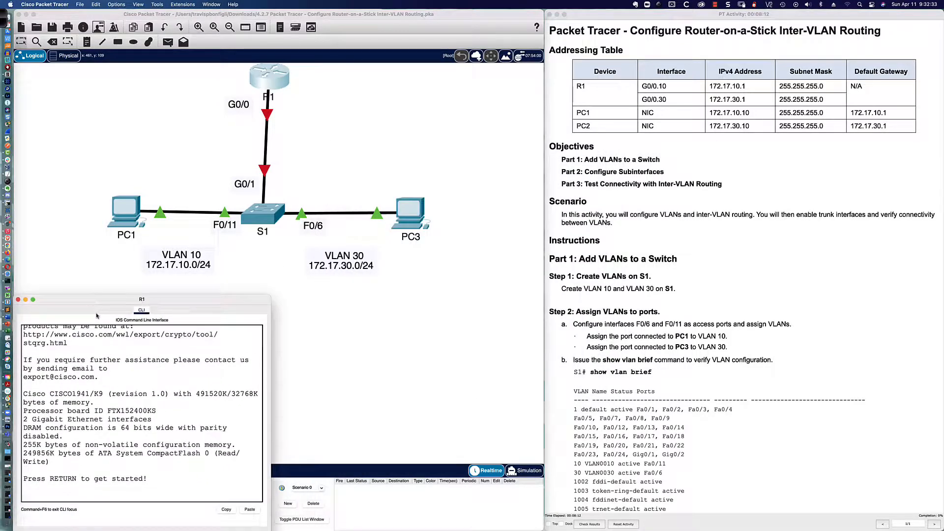
{"action": "left_click_drag", "start_coordinate": [271, 295], "coordinate": [546, 280]}
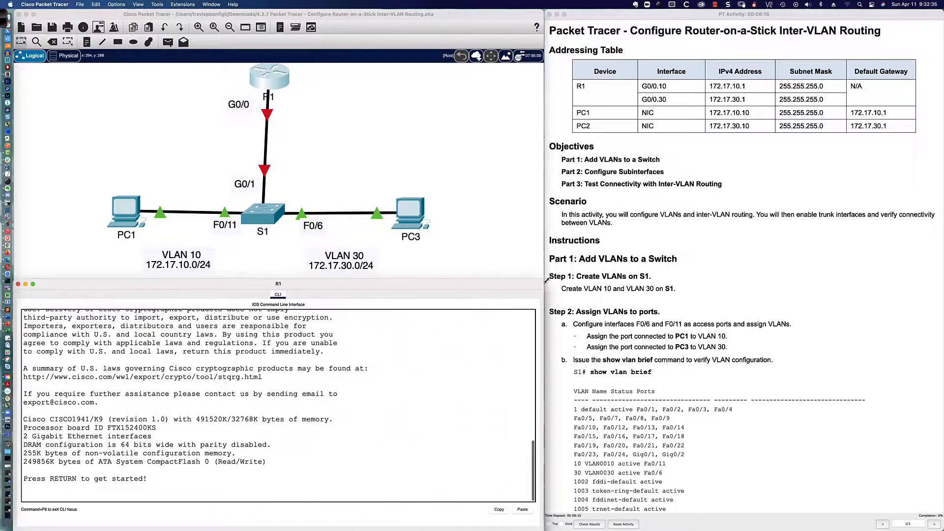
- Open switch S1's command line and fit its window across the area beneath the topology
{"action": "left_click", "coordinate": [271, 216]}
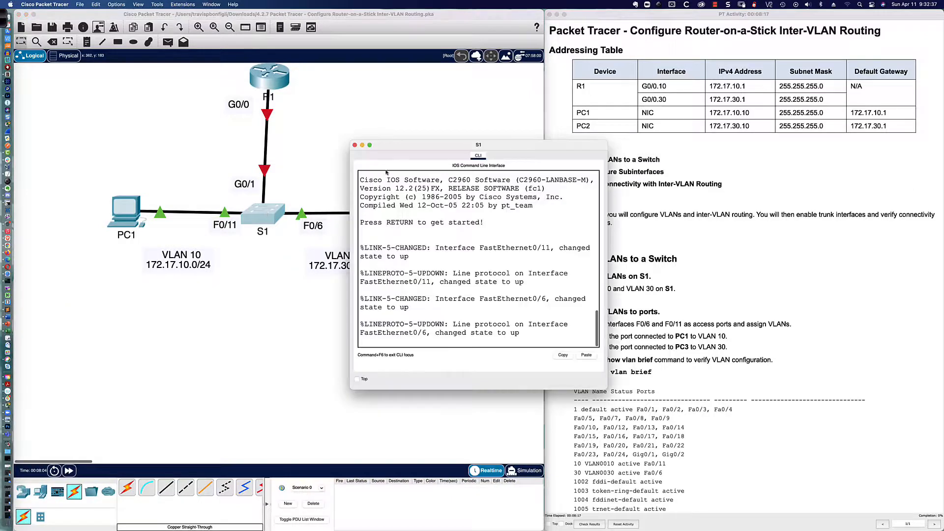
{"action": "left_click_drag", "start_coordinate": [386, 172], "coordinate": [60, 325]}
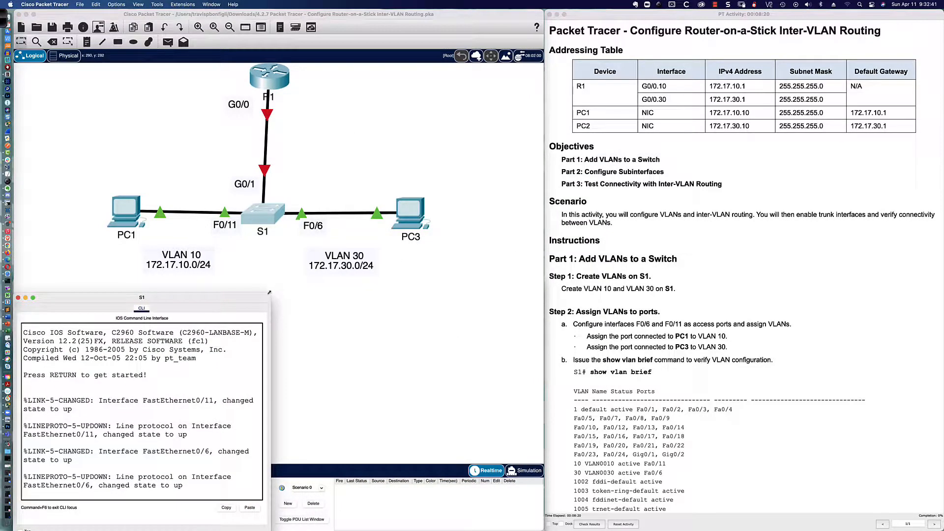
{"action": "left_click_drag", "start_coordinate": [269, 293], "coordinate": [544, 277]}
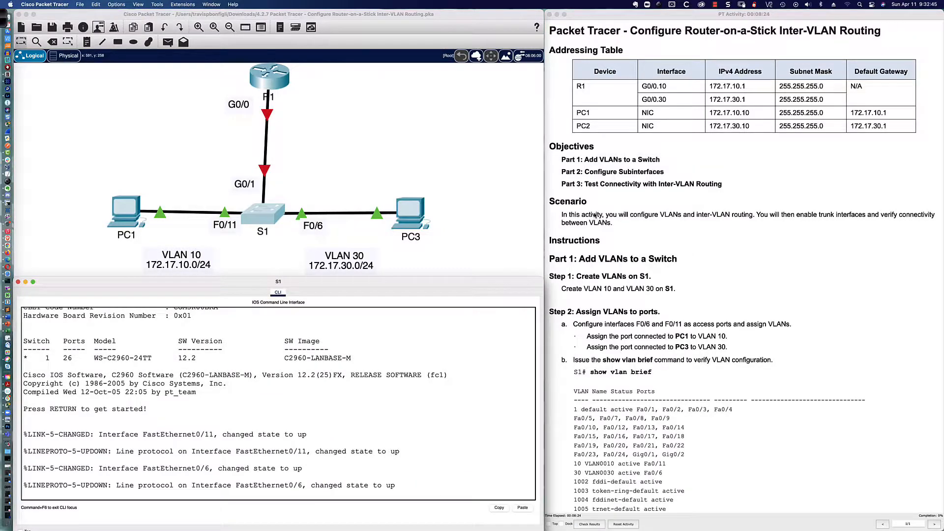
- Enter privileged EXEC mode on S1 and display the brief VLAN listing
{"action": "scroll", "coordinate": [595, 215], "scroll_direction": "down", "scroll_amount": 5}
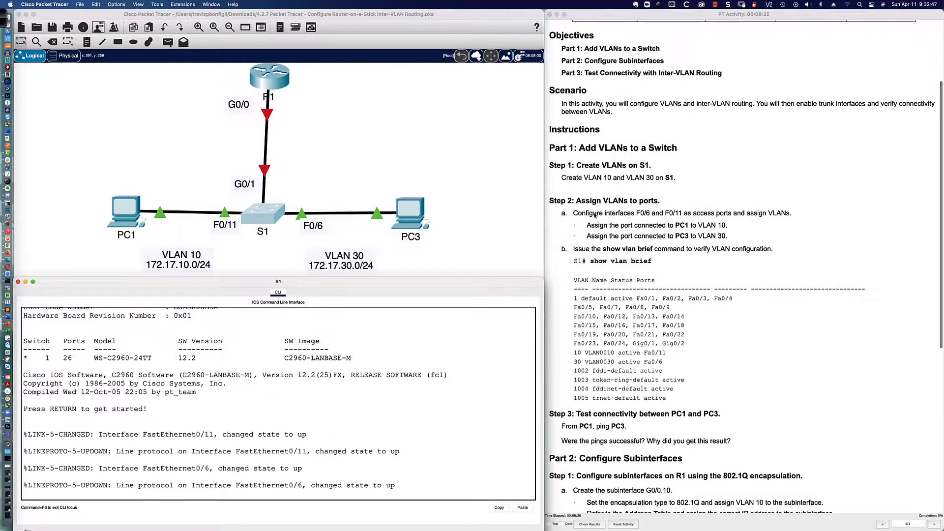
{"action": "scroll", "coordinate": [595, 215], "scroll_direction": "up", "scroll_amount": 5}
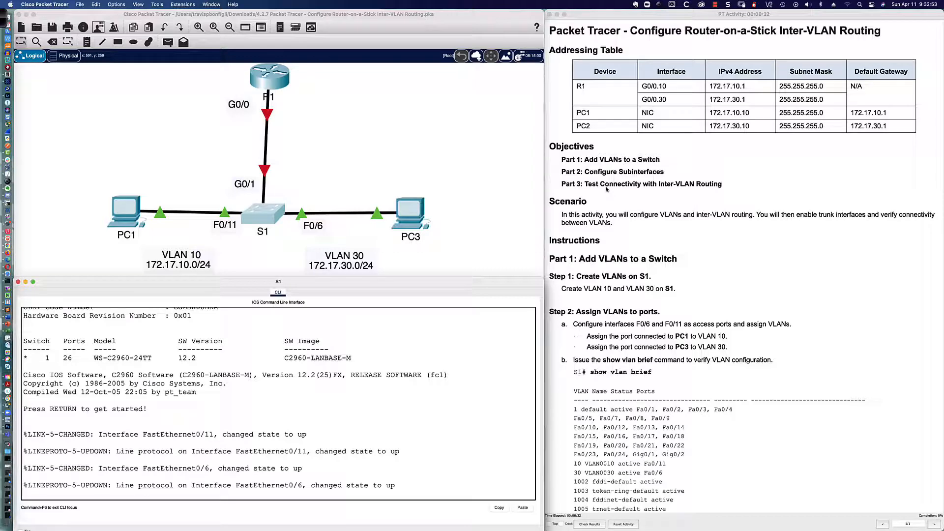
{"action": "scroll", "coordinate": [606, 189], "scroll_direction": "down", "scroll_amount": 10}
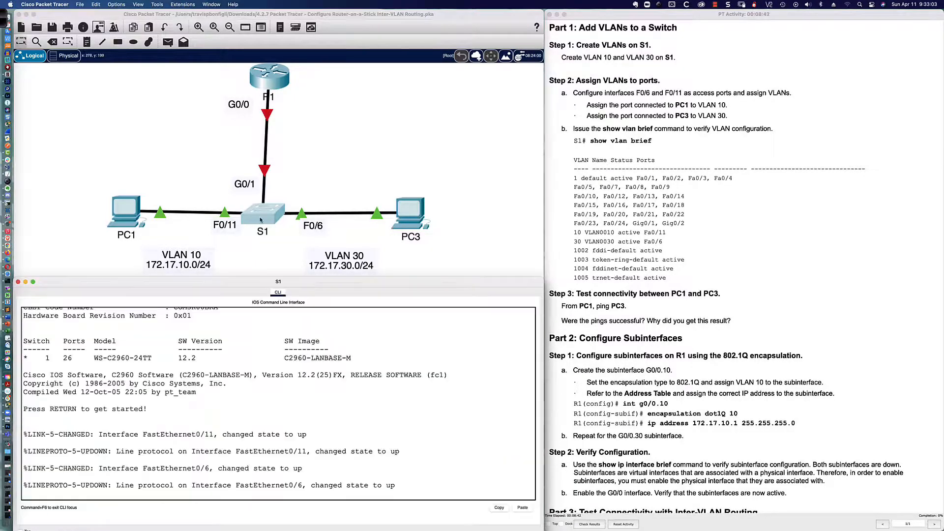
{"action": "key", "text": "Return"}
{"action": "key", "text": "Return"}
{"action": "key", "text": "Return"}
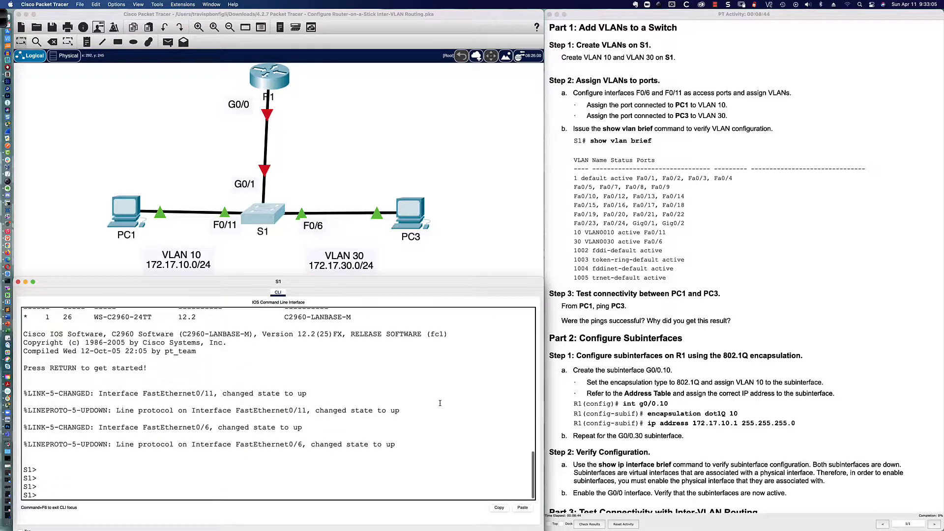
{"action": "type", "text": "en"}
{"action": "key", "text": "Tab"}
{"action": "key", "text": "Return"}
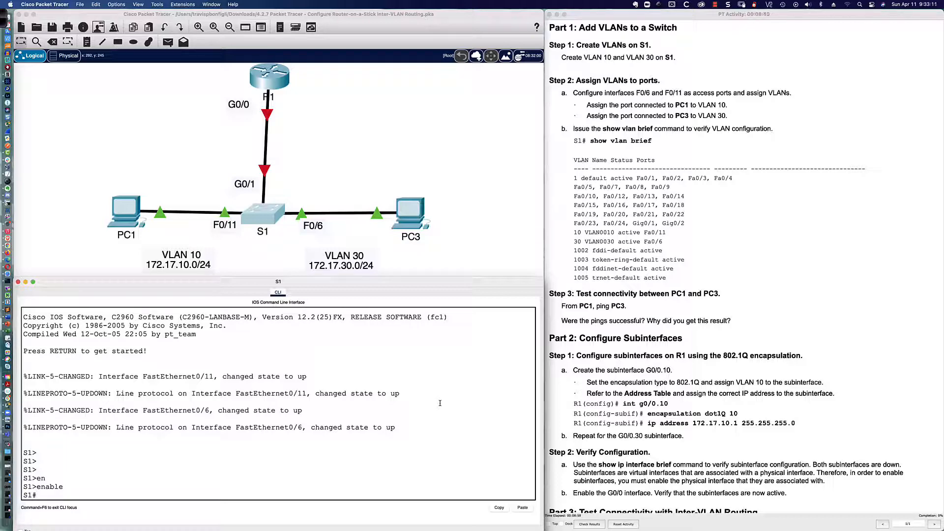
{"action": "type", "text": "sh vlan bri"}
{"action": "key", "text": "Return"}
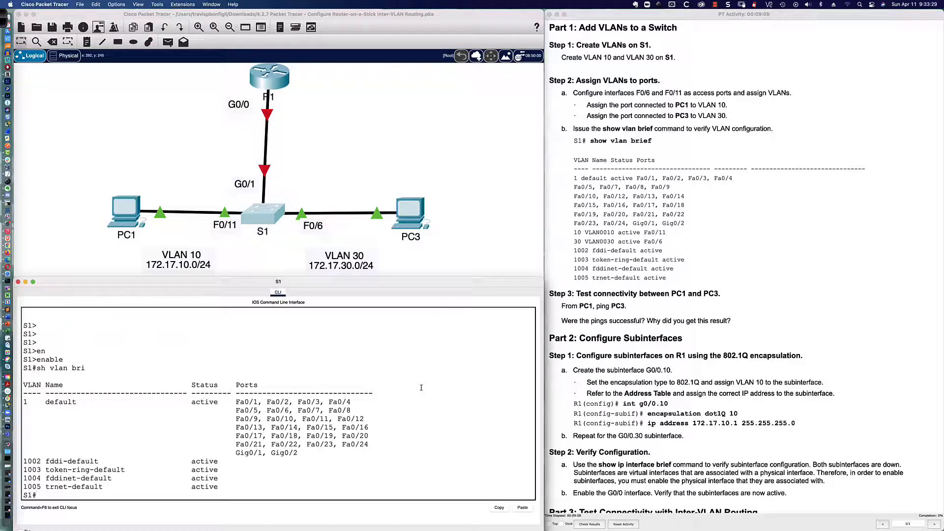
- Enter global configuration mode on S1 and create VLAN 10 with the name PC1
{"action": "type", "text": "conf t"}
{"action": "key", "text": "Return"}
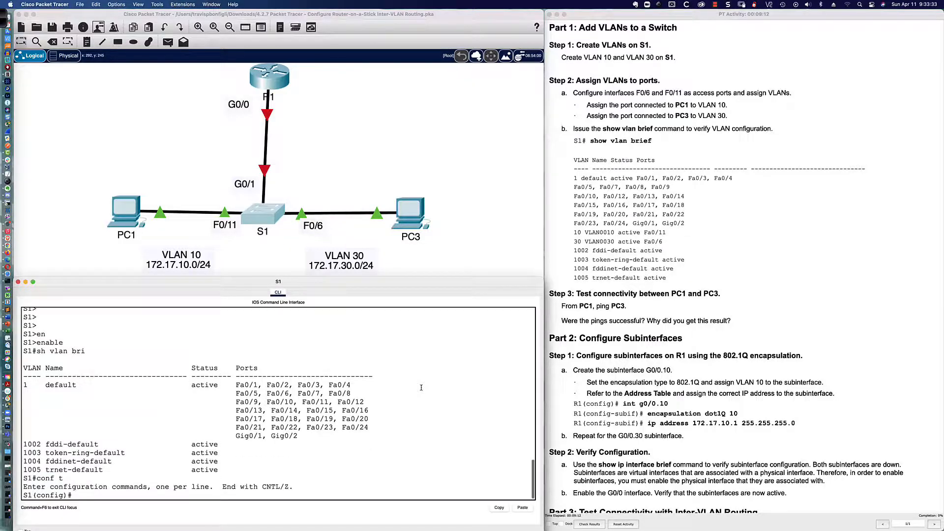
{"action": "type", "text": "vlan 10"}
{"action": "key", "text": "Return"}
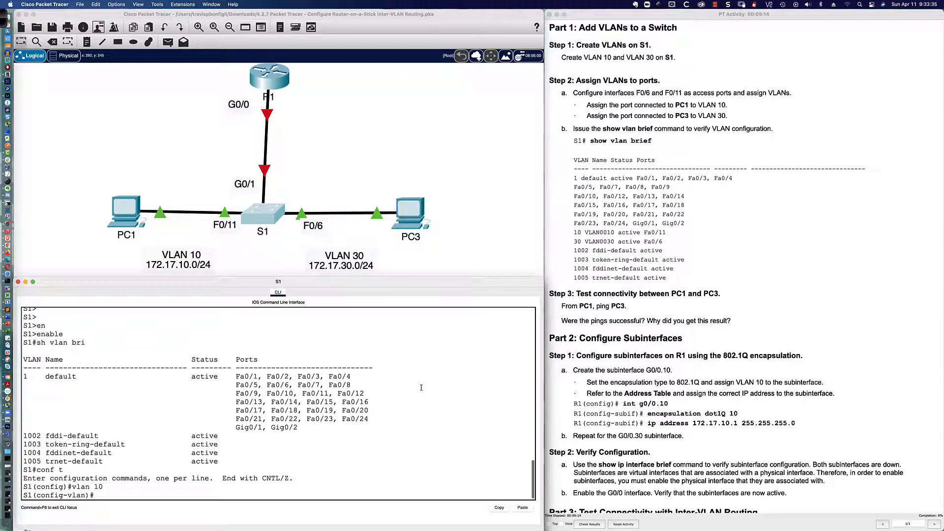
{"action": "type", "text": "name PC1"}
{"action": "key", "text": "Return"}
- Create VLAN 30 on S1 with the name PC3
{"action": "type", "text": "nam"}
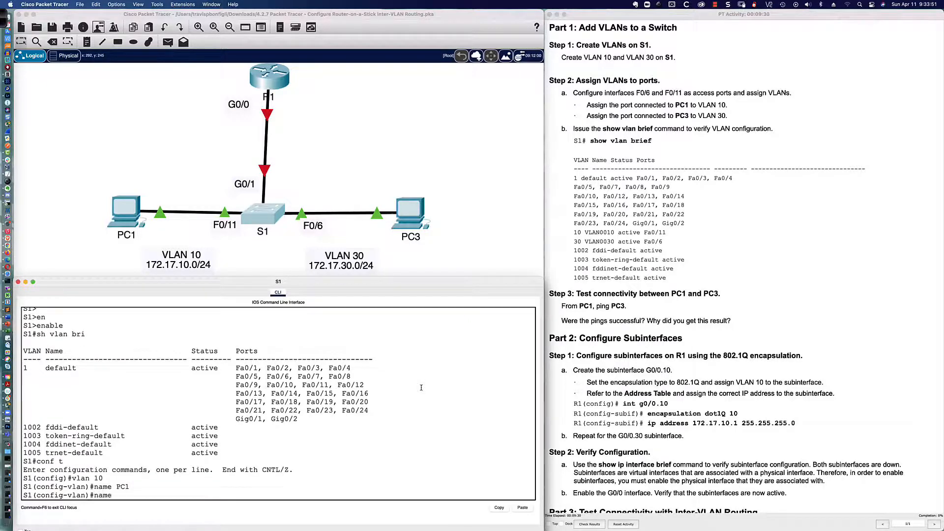
{"action": "key", "text": "BackSpace"}
{"action": "key", "text": "BackSpace"}
{"action": "key", "text": "BackSpace"}
{"action": "type", "text": "vlan 30"}
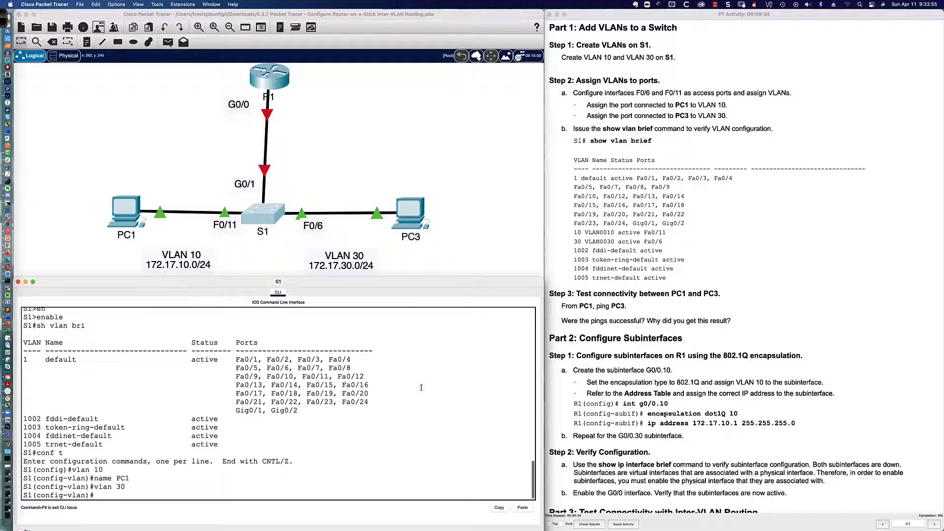
{"action": "key", "text": "Return"}
{"action": "type", "text": "name PC3"}
{"action": "key", "text": "Return"}
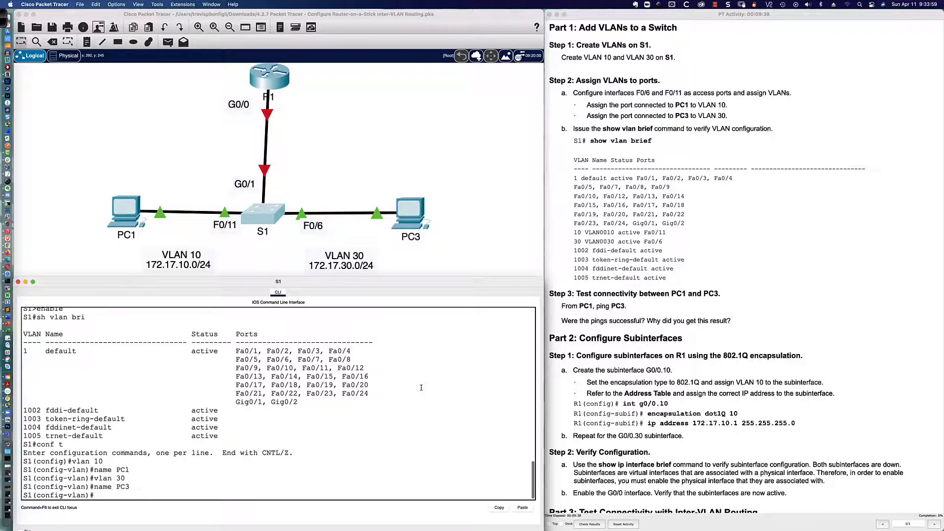
- Display the brief VLAN listing from configuration mode to check the entries for VLANs 10 and 30
{"action": "type", "text": "do sh vlan brie"}
{"action": "key", "text": "Return"}
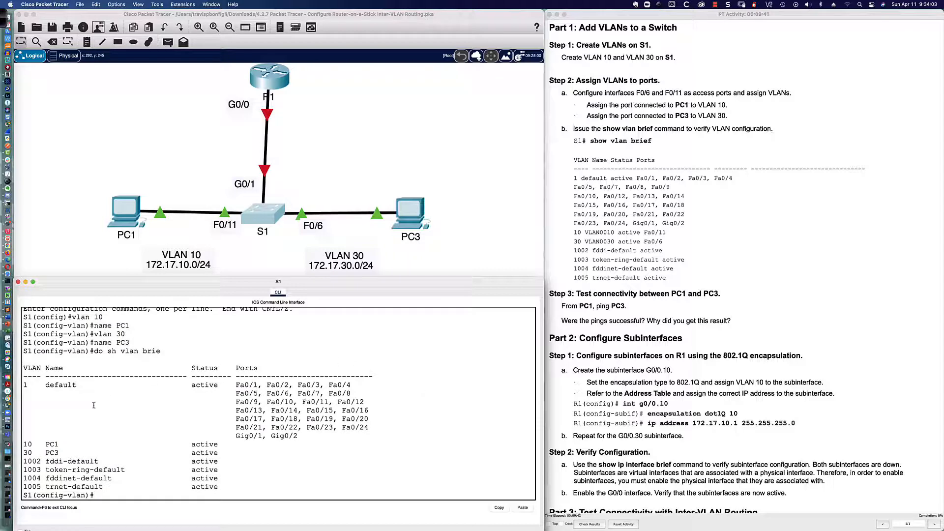
{"action": "left_click_drag", "start_coordinate": [25, 445], "coordinate": [57, 444]}
{"action": "left_click", "coordinate": [51, 442]}
{"action": "key", "text": "Return"}
{"action": "key", "text": "Return"}
{"action": "key", "text": "Return"}
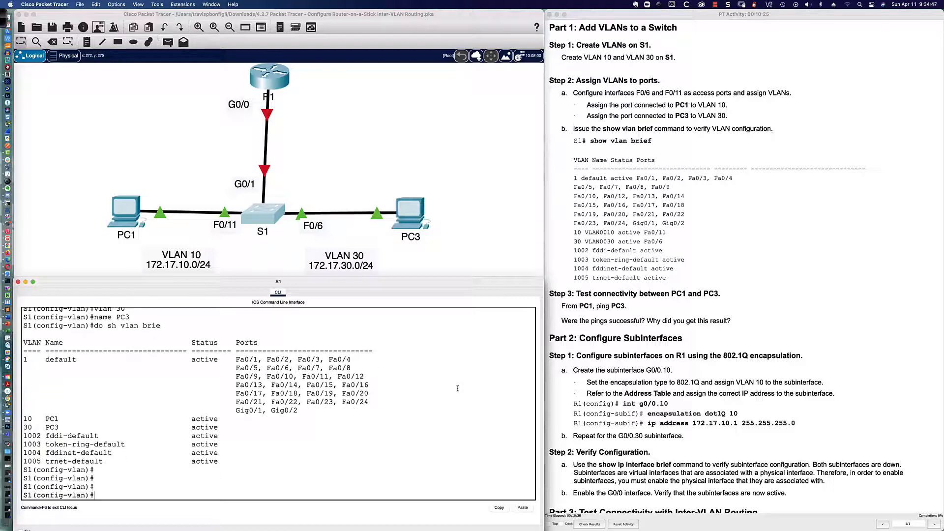
- Configure the interface range fa0/6,fa0/11 on S1 with switchport mode access
{"action": "type", "text": "int ra fa0/6,fa0/11"}
{"action": "key", "text": "Return"}
{"action": "type", "text": "swi"}
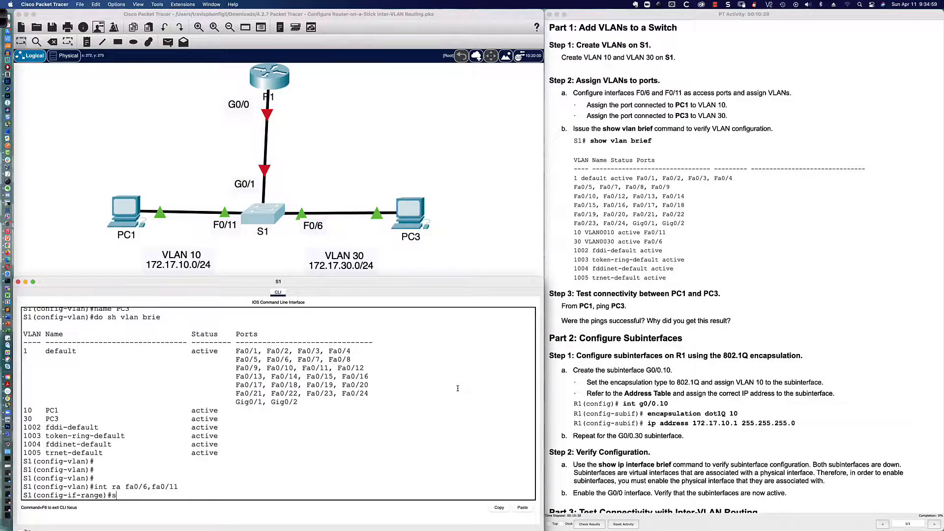
{"action": "key", "text": "Tab"}
{"action": "type", "text": "mode"}
{"action": "key", "text": "Tab"}
{"action": "type", "text": "acc"}
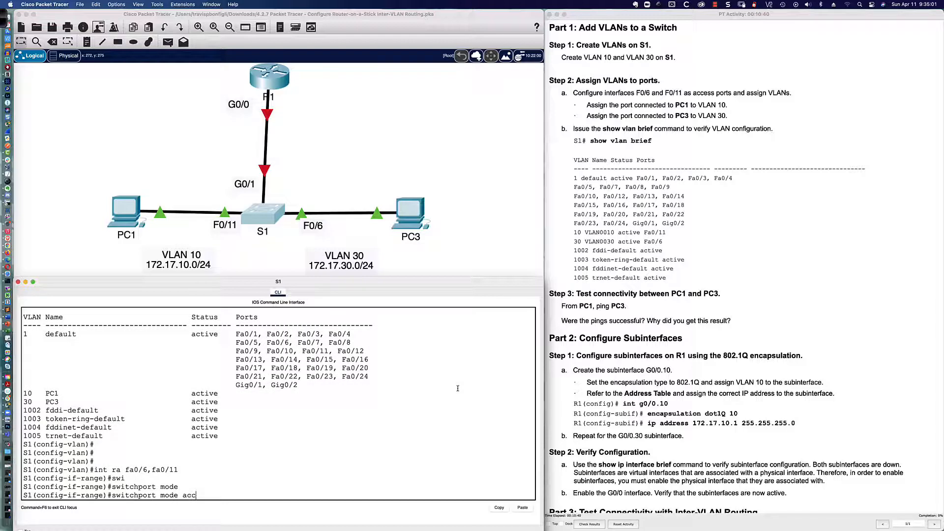
{"action": "key", "text": "Tab"}
{"action": "key", "text": "Return"}
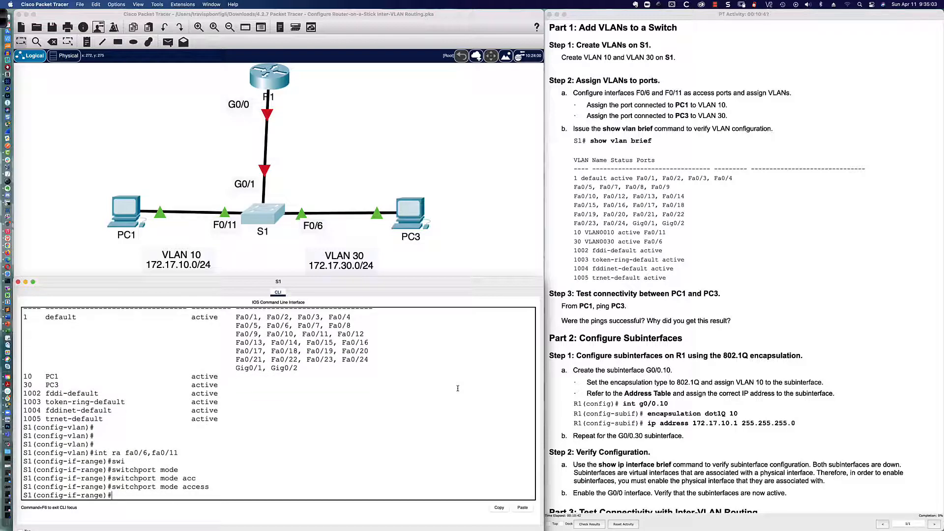
- Enable spanning-tree portfast on the interface range fa0/6,fa0/11
{"action": "type", "text": "span"}
{"action": "key", "text": "Tab"}
{"action": "type", "text": "p"}
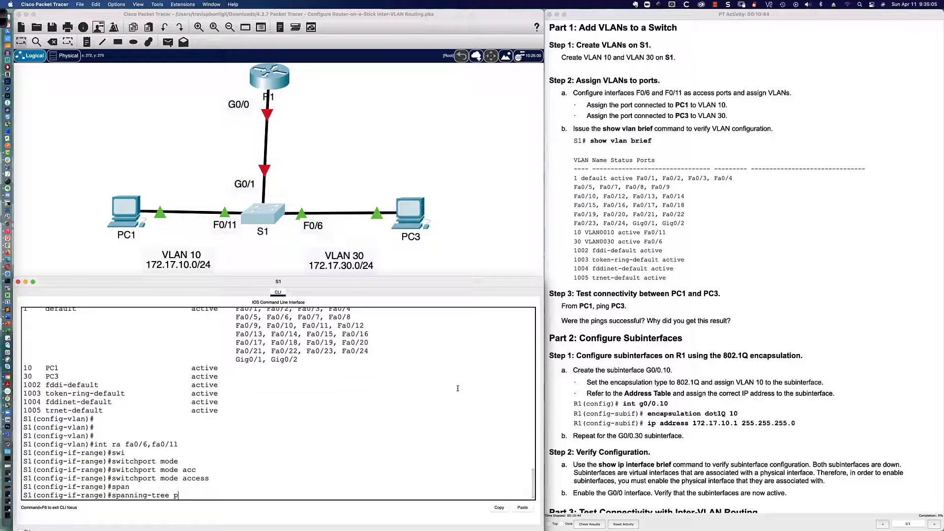
{"action": "type", "text": "rot"}
{"action": "key", "text": "Tab"}
{"action": "key", "text": "BackSpace"}
{"action": "key", "text": "BackSpace"}
{"action": "key", "text": "BackSpace"}
{"action": "type", "text": "oprt"}
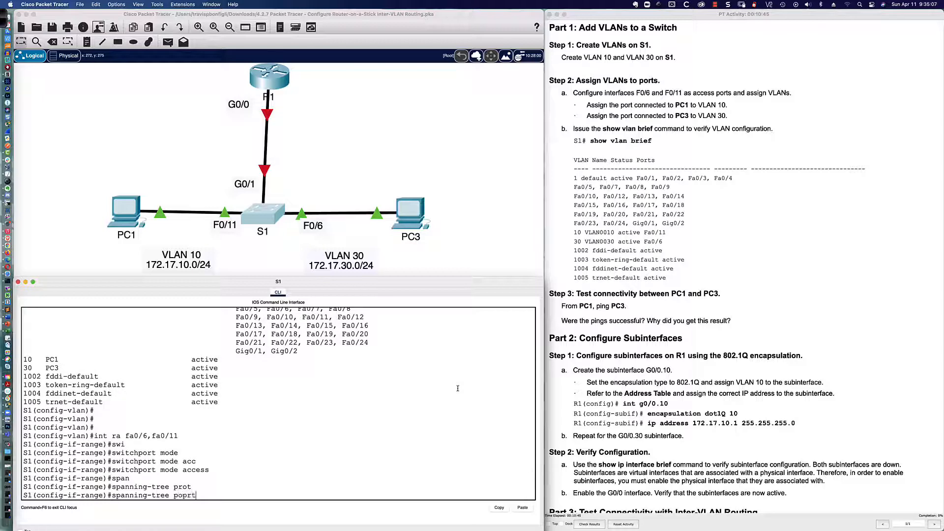
{"action": "key", "text": "BackSpace"}
{"action": "key", "text": "BackSpace"}
{"action": "key", "text": "BackSpace"}
{"action": "type", "text": "rt"}
{"action": "key", "text": "Tab"}
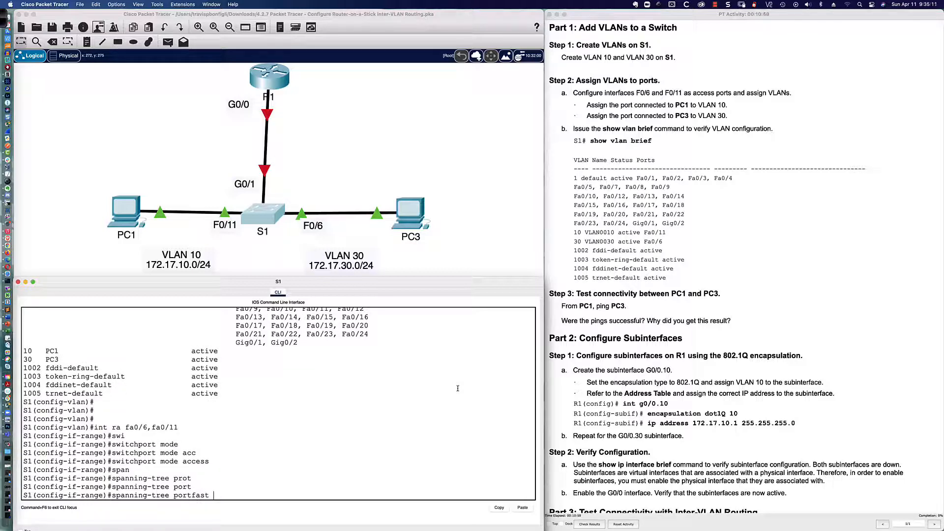
{"action": "key", "text": "Return"}
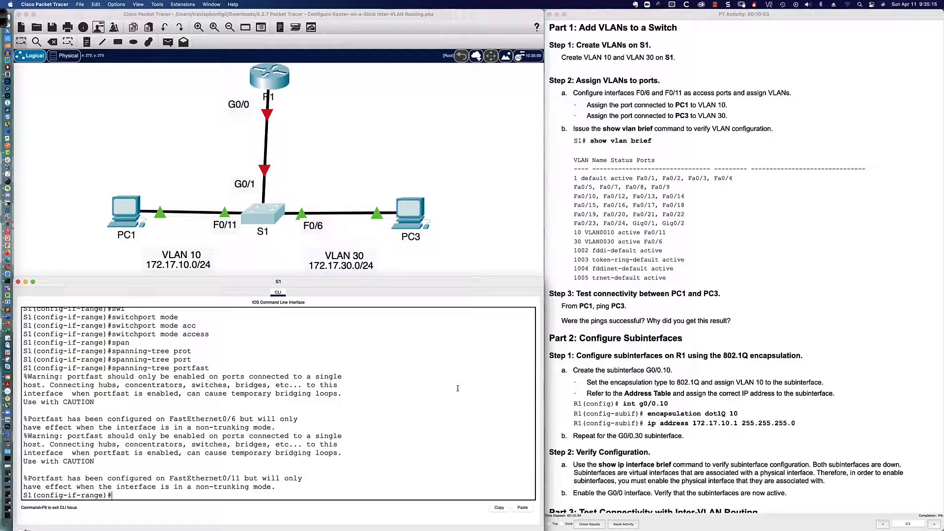
{"action": "key", "text": "Return"}
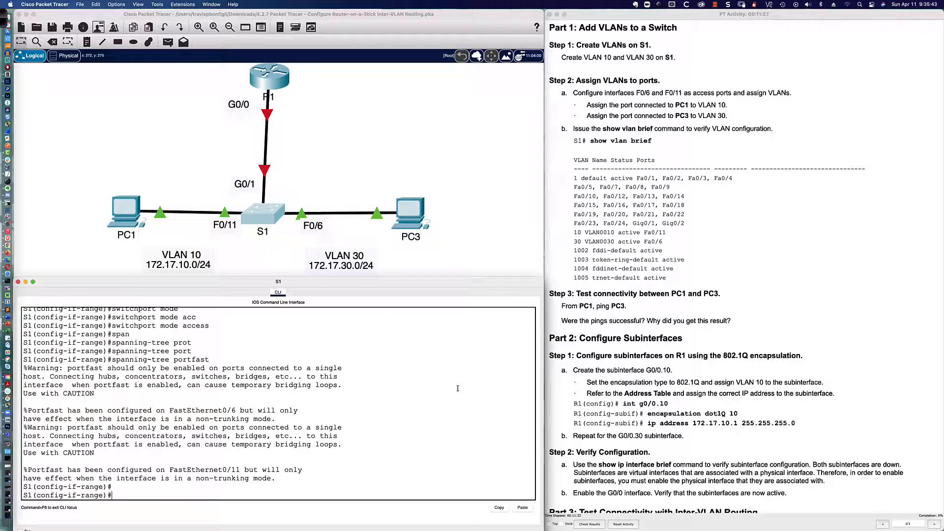
{"action": "type", "text": "vlan 10"}
{"action": "key", "text": "BackSpace"}
{"action": "key", "text": "BackSpace"}
{"action": "type", "text": "30"}
{"action": "key", "text": "BackSpace"}
{"action": "key", "text": "BackSpace"}
{"action": "key", "text": "BackSpace"}
{"action": "key", "text": "BackSpace"}
{"action": "key", "text": "BackSpace"}
- Assign interface fa0/6 on S1 to access VLAN 30
{"action": "type", "text": "int fa0"}
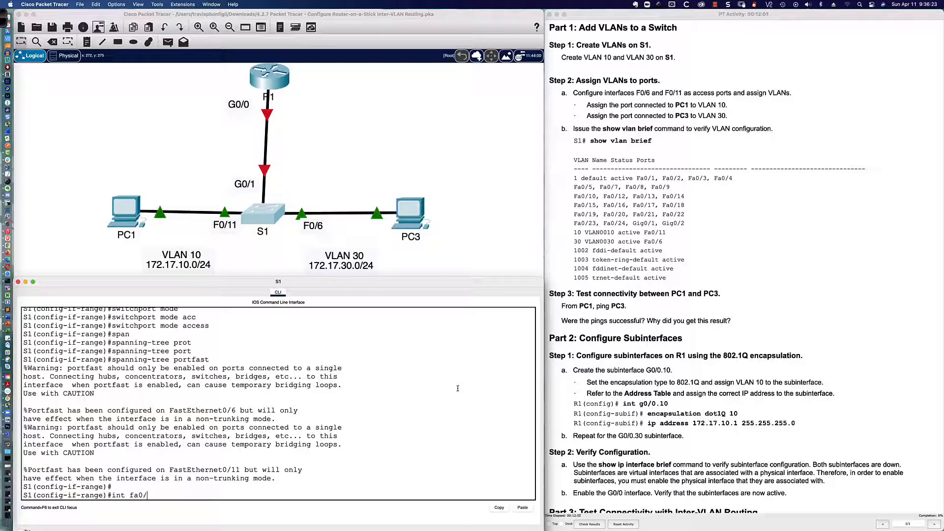
{"action": "type", "text": "/6"}
{"action": "key", "text": "Return"}
{"action": "type", "text": "swi"}
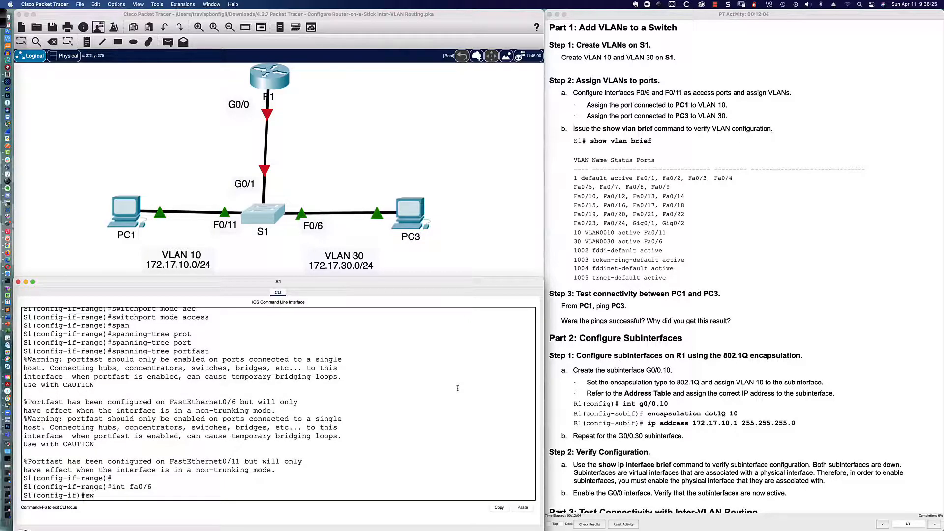
{"action": "key", "text": "Tab"}
{"action": "type", "text": "m"}
{"action": "key", "text": "BackSpace"}
{"action": "type", "text": "acc"}
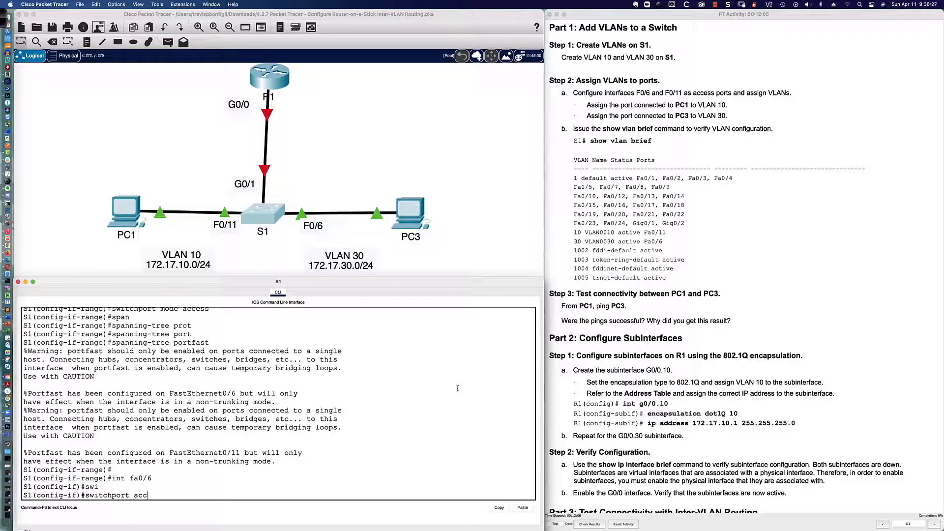
{"action": "key", "text": "Tab"}
{"action": "type", "text": "vlan"}
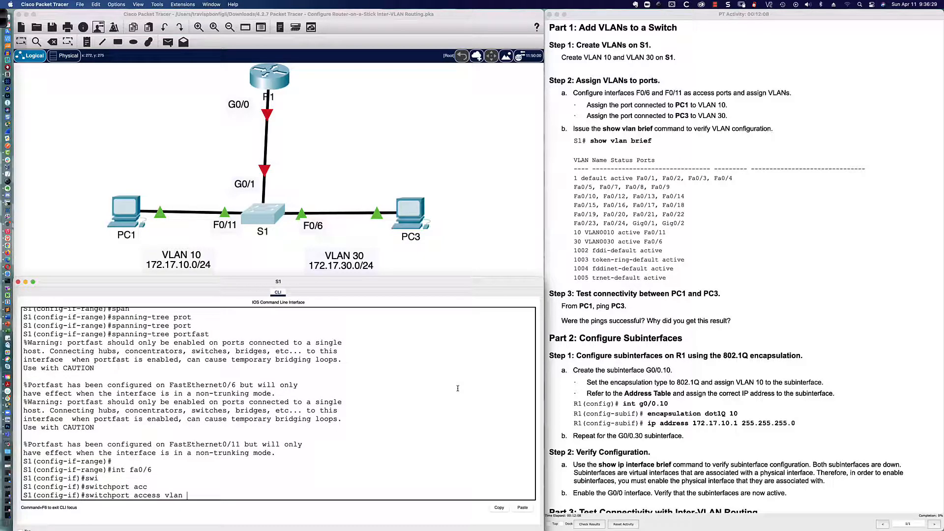
{"action": "type", "text": " 30"}
{"action": "key", "text": "Return"}
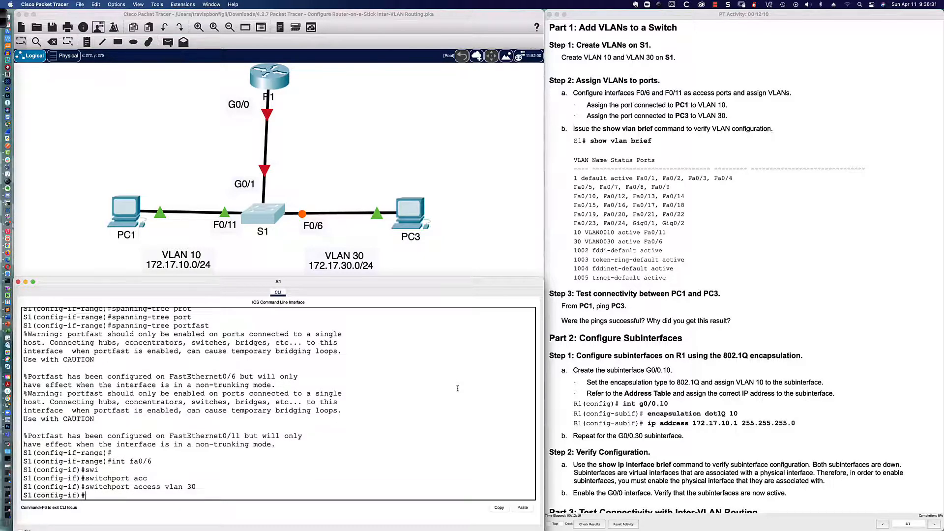
- Assign interface fa0/11 on S1 to access VLAN 10
{"action": "type", "text": "int fa0/11"}
{"action": "key", "text": "Return"}
{"action": "type", "text": "swi"}
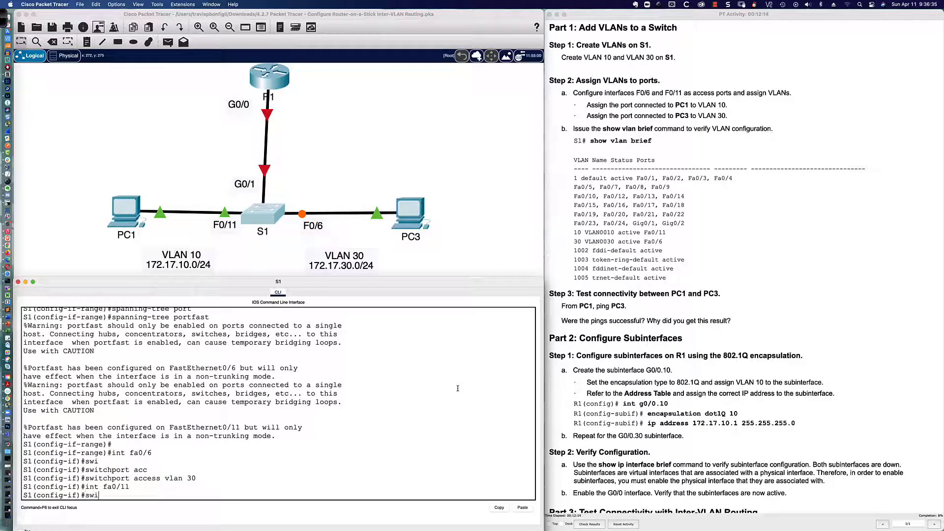
{"action": "key", "text": "Tab"}
{"action": "type", "text": "acc"}
{"action": "key", "text": "Tab"}
{"action": "type", "text": "vl"}
{"action": "key", "text": "Tab"}
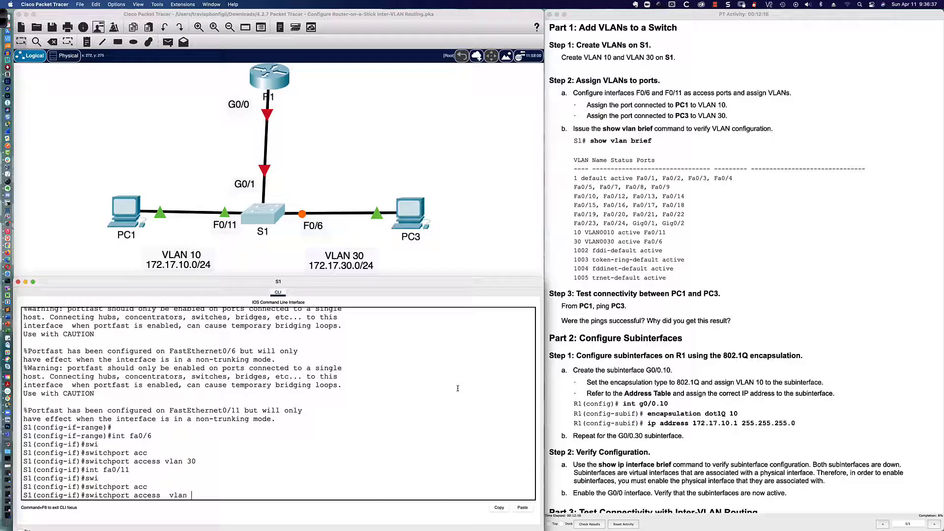
{"action": "type", "text": "3"}
{"action": "key", "text": "BackSpace"}
{"action": "type", "text": "10"}
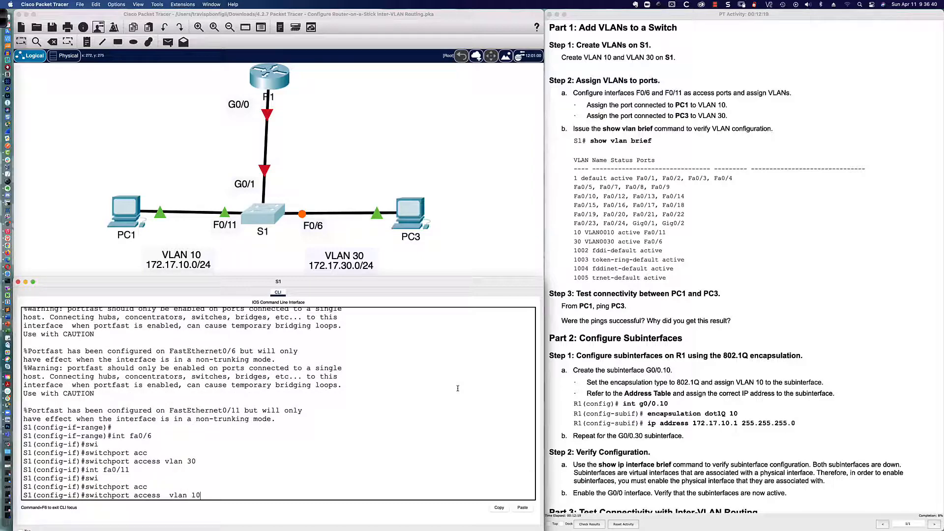
{"action": "key", "text": "Return"}
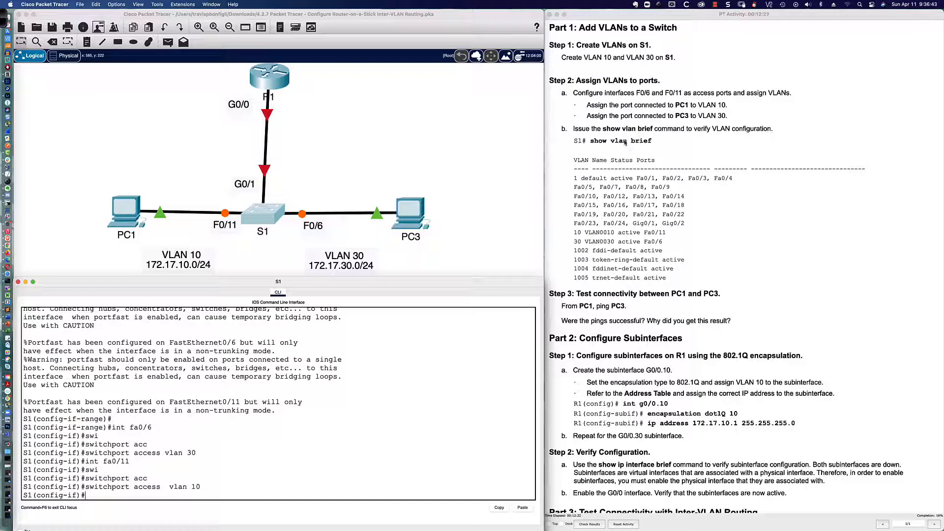
- Return to the topology and fast-forward the simulation time repeatedly to speed up link convergence on S1's F0/6 and F0/11 ports
{"action": "scroll", "coordinate": [627, 148], "scroll_direction": "down", "scroll_amount": 4}
{"action": "scroll", "coordinate": [624, 143], "scroll_direction": "down", "scroll_amount": 2}
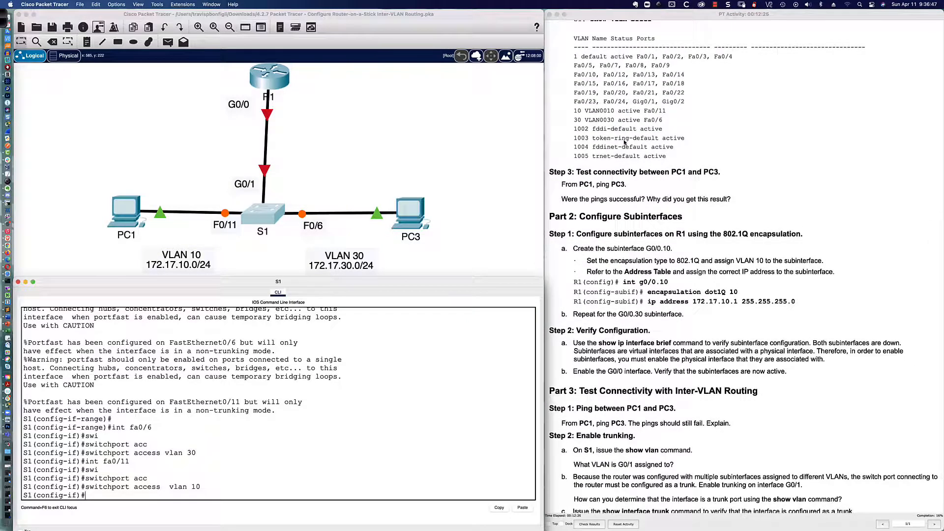
{"action": "scroll", "coordinate": [625, 143], "scroll_direction": "down", "scroll_amount": 3}
{"action": "scroll", "coordinate": [624, 143], "scroll_direction": "down", "scroll_amount": 1}
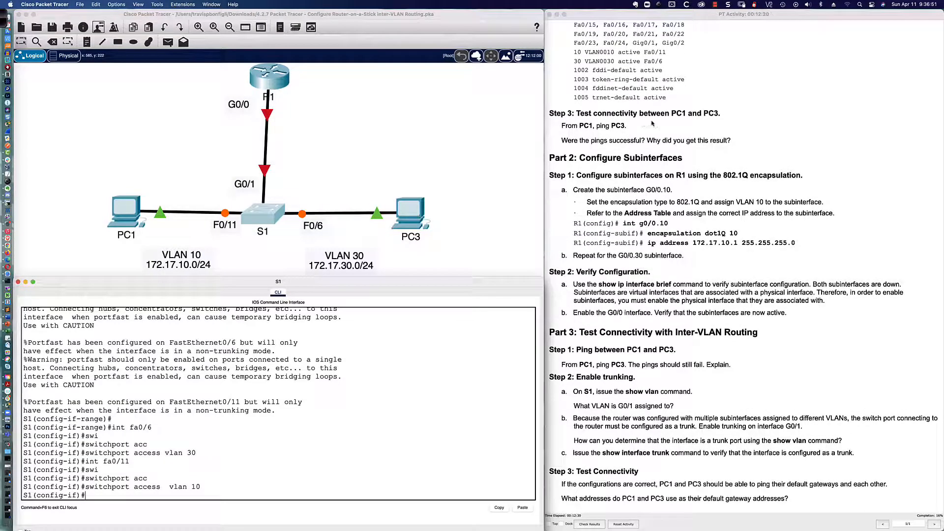
{"action": "left_click", "coordinate": [105, 250]}
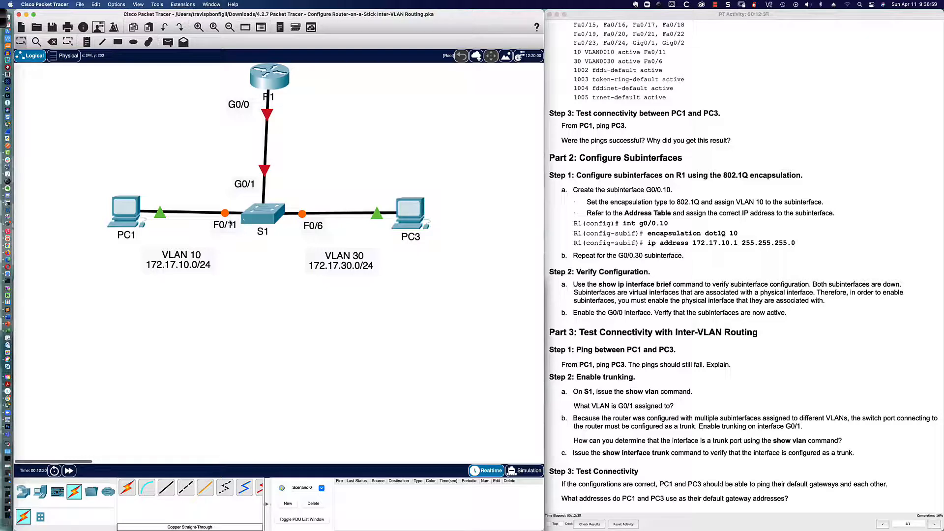
{"action": "left_click", "coordinate": [69, 471]}
{"action": "left_click", "coordinate": [69, 470]}
{"action": "left_click", "coordinate": [69, 470]}
{"action": "left_click", "coordinate": [69, 471]}
{"action": "left_click", "coordinate": [69, 470]}
{"action": "left_click", "coordinate": [69, 471]}
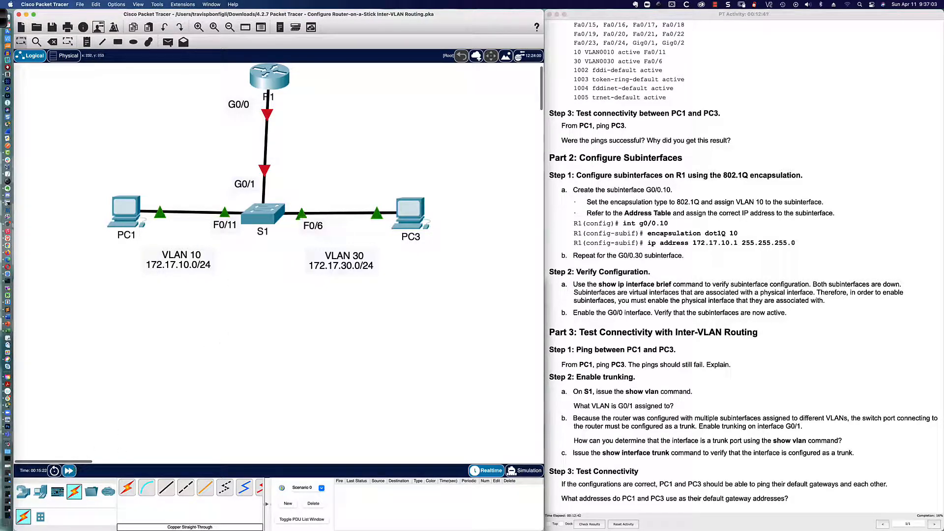
{"action": "left_click", "coordinate": [68, 471]}
{"action": "left_click", "coordinate": [69, 471]}
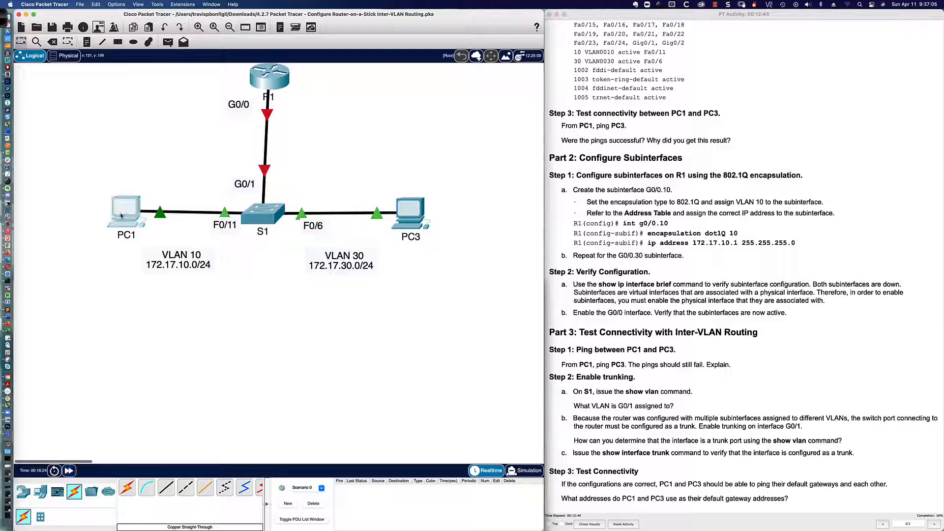
- Open PC1's Command Prompt and move its window below the topology, clear of the instructions
{"action": "left_click", "coordinate": [126, 211]}
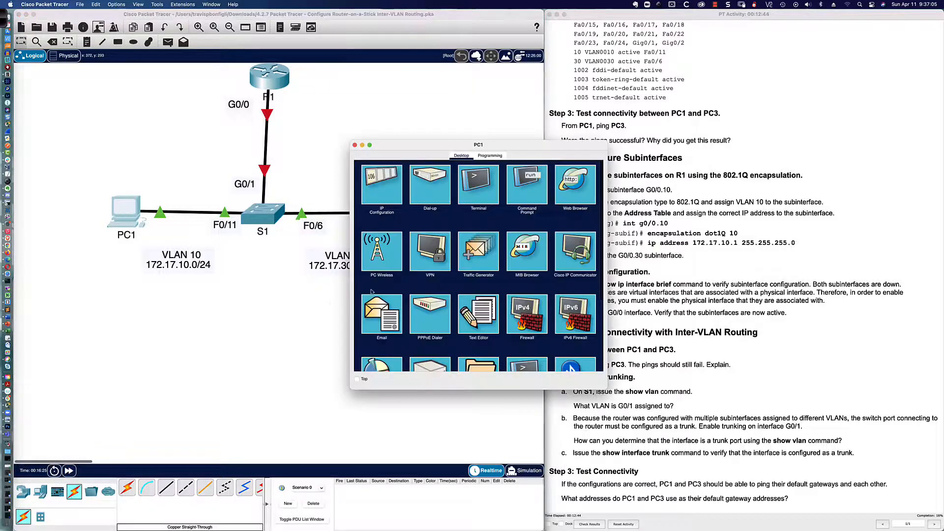
{"action": "left_click", "coordinate": [527, 182]}
{"action": "left_click_drag", "start_coordinate": [526, 150], "coordinate": [460, 287]}
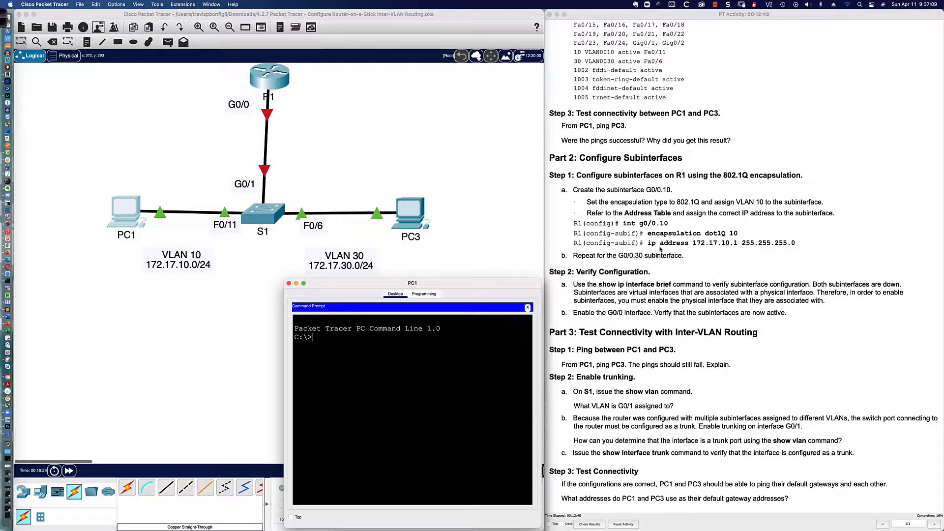
- Examine the addressing table for the VLAN 30 host's IP address, comparing the PC2 entry with PC3 in the topology
{"action": "scroll", "coordinate": [659, 250], "scroll_direction": "up", "scroll_amount": 15}
{"action": "scroll", "coordinate": [660, 250], "scroll_direction": "down", "scroll_amount": 2}
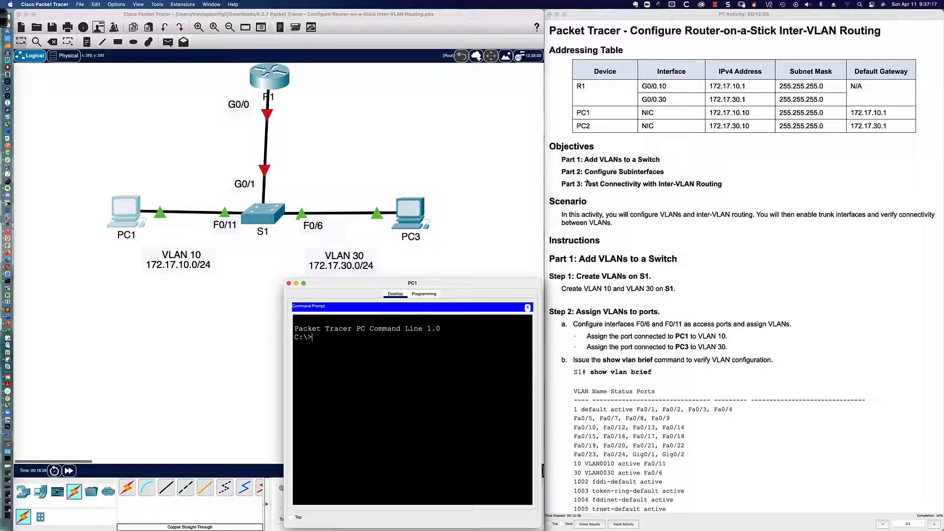
{"action": "left_click_drag", "start_coordinate": [594, 126], "coordinate": [575, 126]}
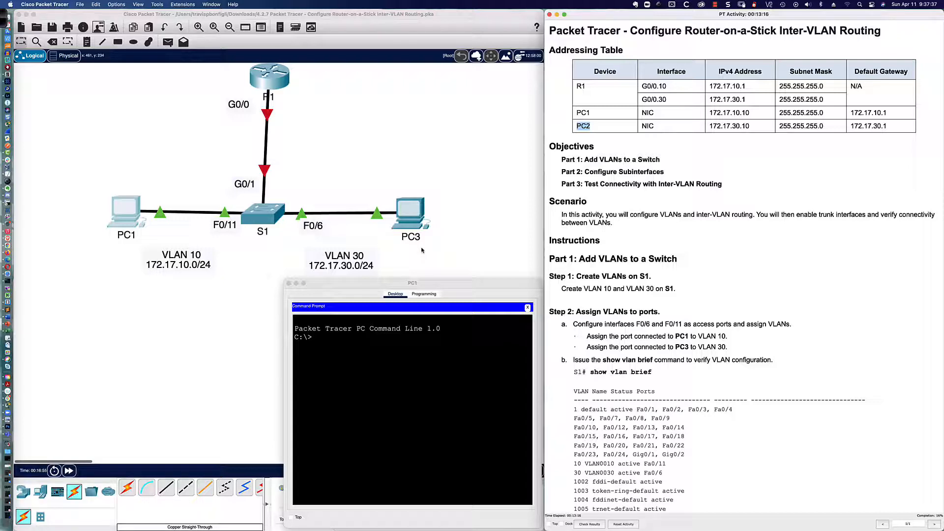
{"action": "double_click", "coordinate": [344, 268]}
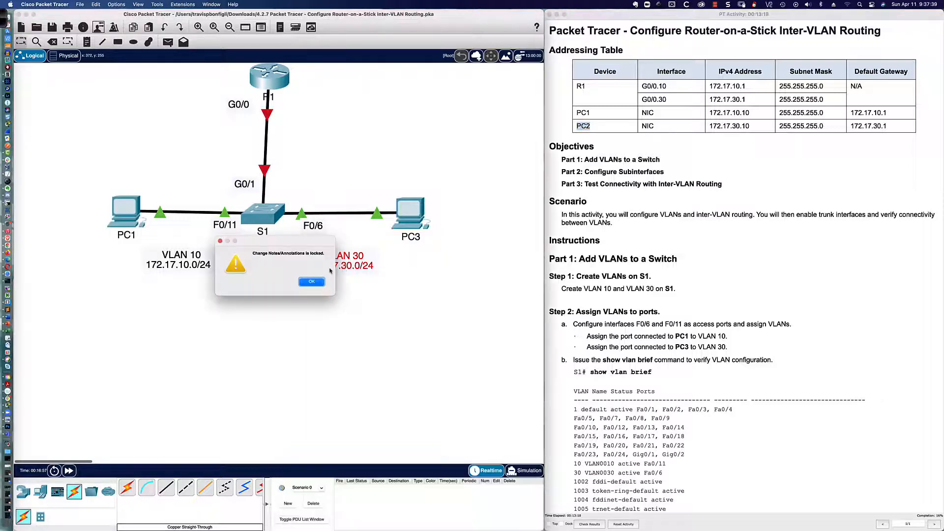
{"action": "left_click", "coordinate": [312, 281]}
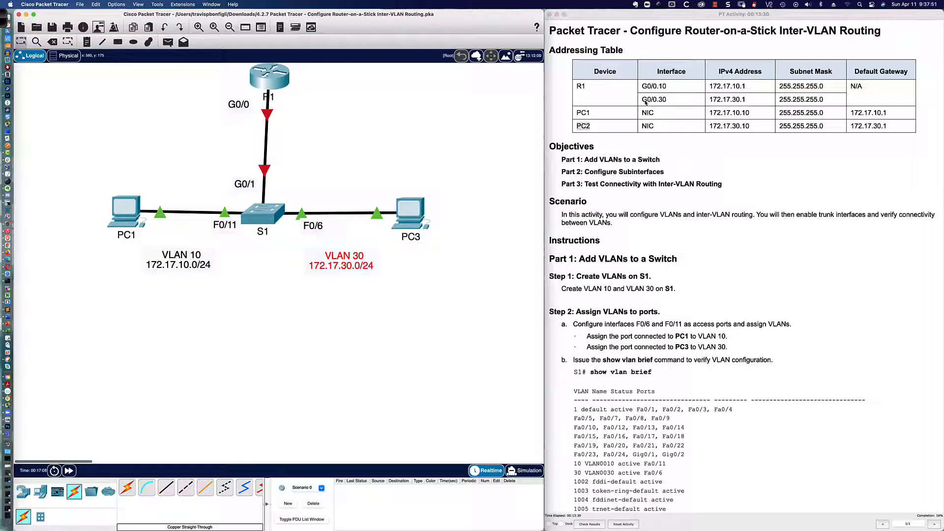
{"action": "left_click_drag", "start_coordinate": [660, 102], "coordinate": [669, 102]}
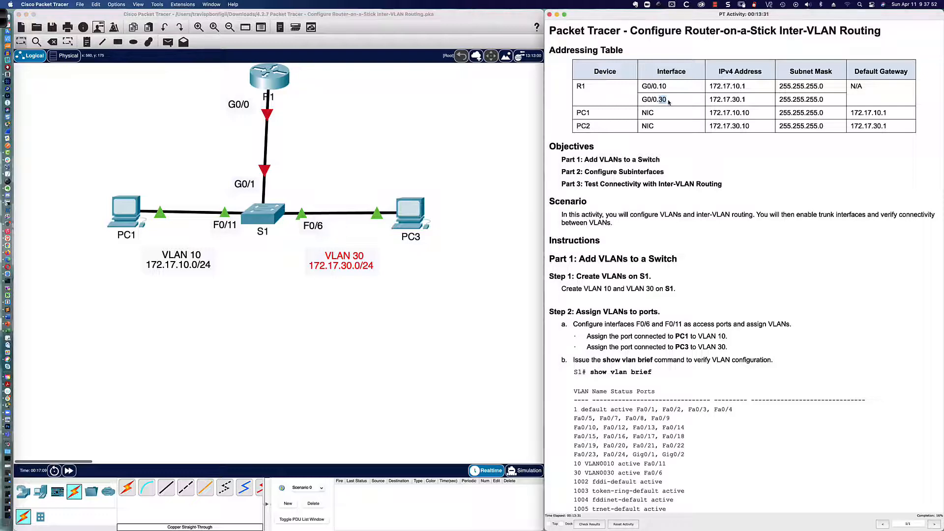
{"action": "left_click", "coordinate": [738, 100]}
{"action": "left_click_drag", "start_coordinate": [738, 100], "coordinate": [733, 100]}
{"action": "left_click_drag", "start_coordinate": [576, 127], "coordinate": [591, 127]}
{"action": "scroll", "coordinate": [591, 127], "scroll_direction": "down", "scroll_amount": 10}
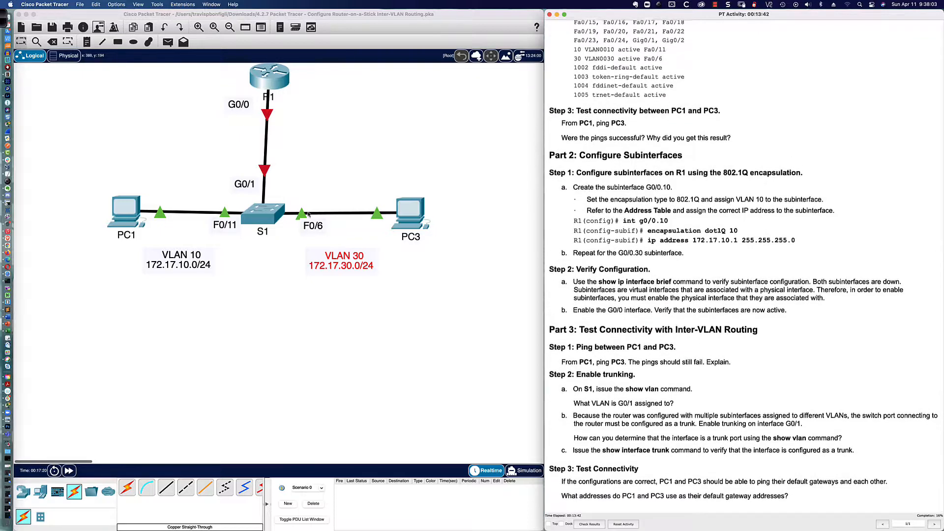
- Ping 172.17.30.10 from PC1's Command Prompt to test connectivity to PC3
{"action": "left_click", "coordinate": [126, 211]}
{"action": "type", "text": "p"}
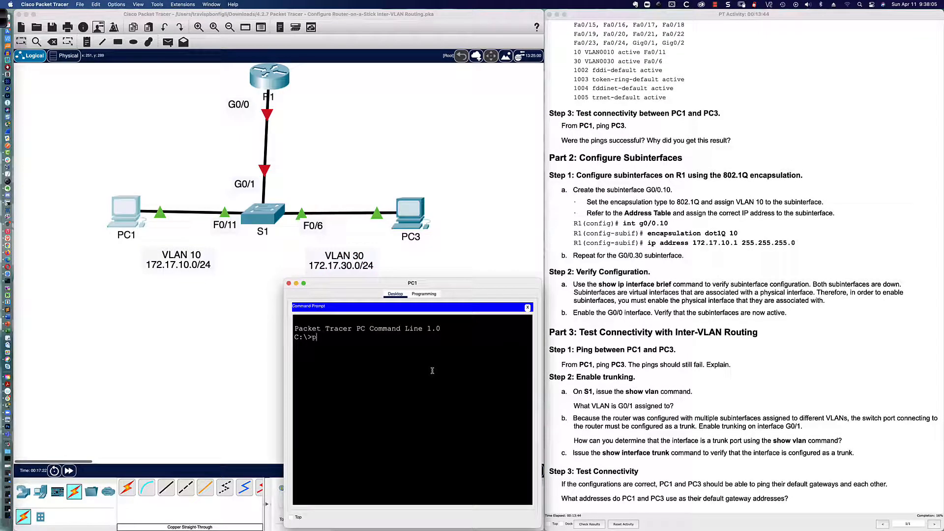
{"action": "type", "text": "ing 172.17.30.10"}
{"action": "key", "text": "Return"}
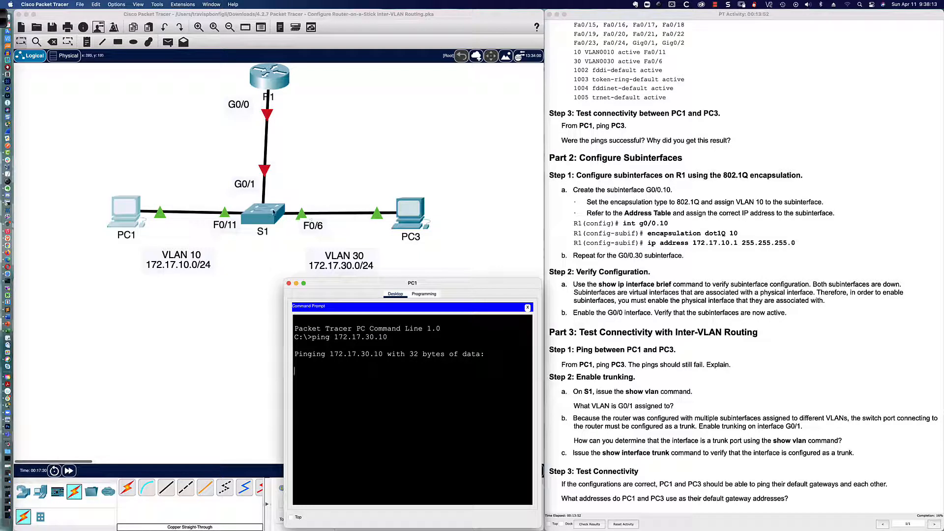
- Switch to the screen annotation tool's pen and mark S1's F0/11 port in red with a dot and the number 10
{"action": "scroll", "coordinate": [94, 87], "scroll_direction": "up", "scroll_amount": 2}
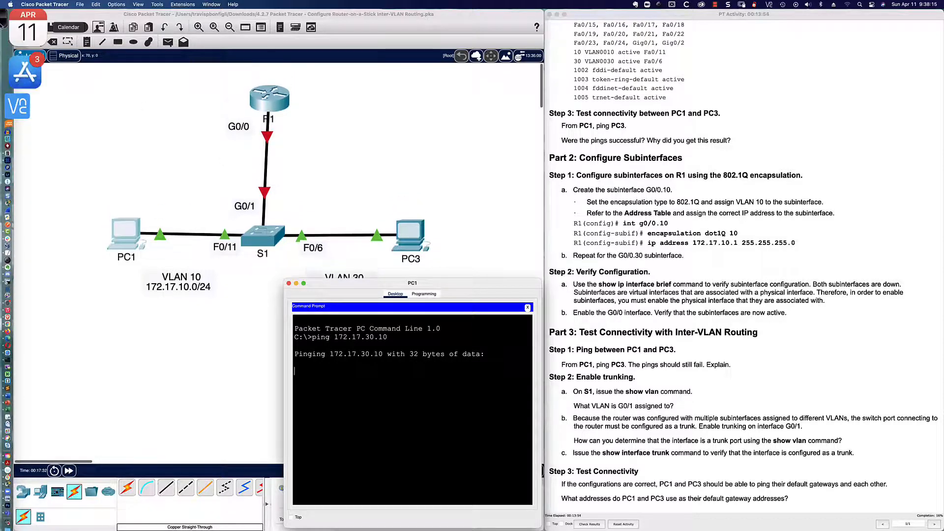
{"action": "left_click", "coordinate": [3, 19]}
{"action": "left_click", "coordinate": [377, 17]}
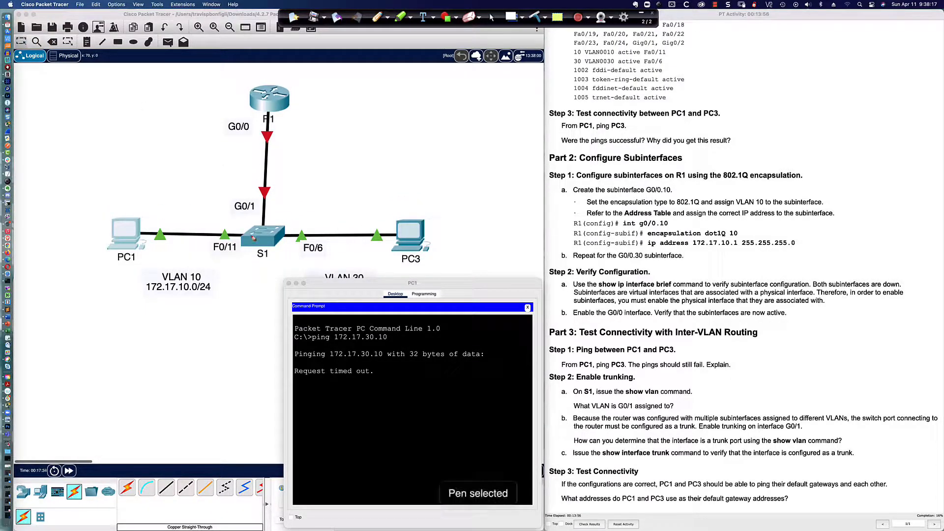
{"action": "left_click_drag", "start_coordinate": [242, 236], "coordinate": [241, 217]}
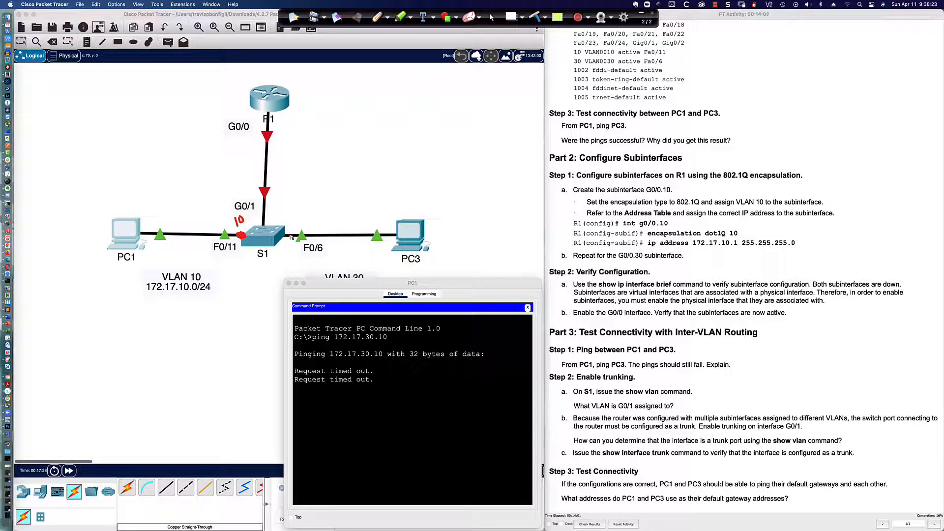